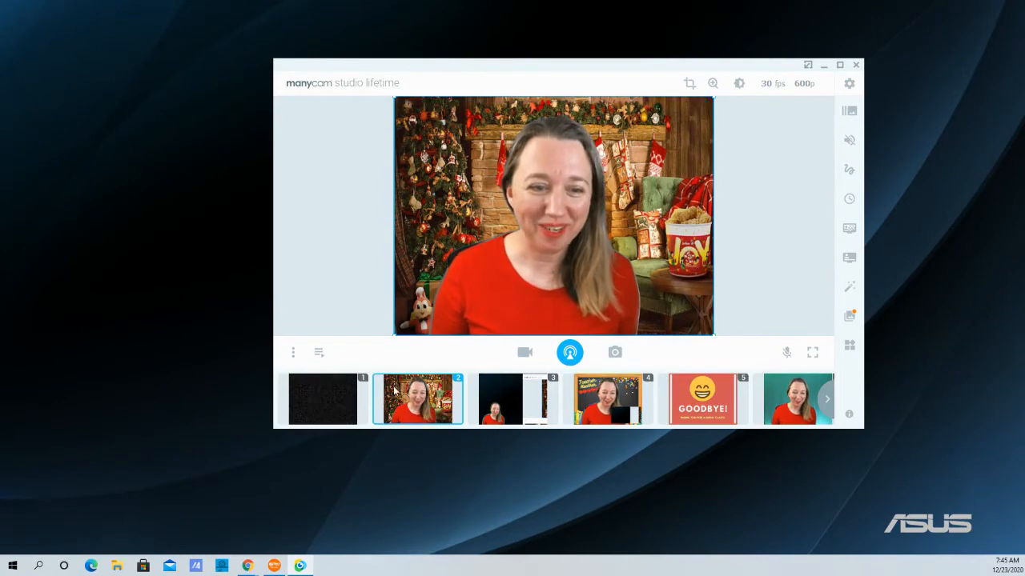
Fill the empty preset 1 with an Aqua color source.
left_click(332, 392)
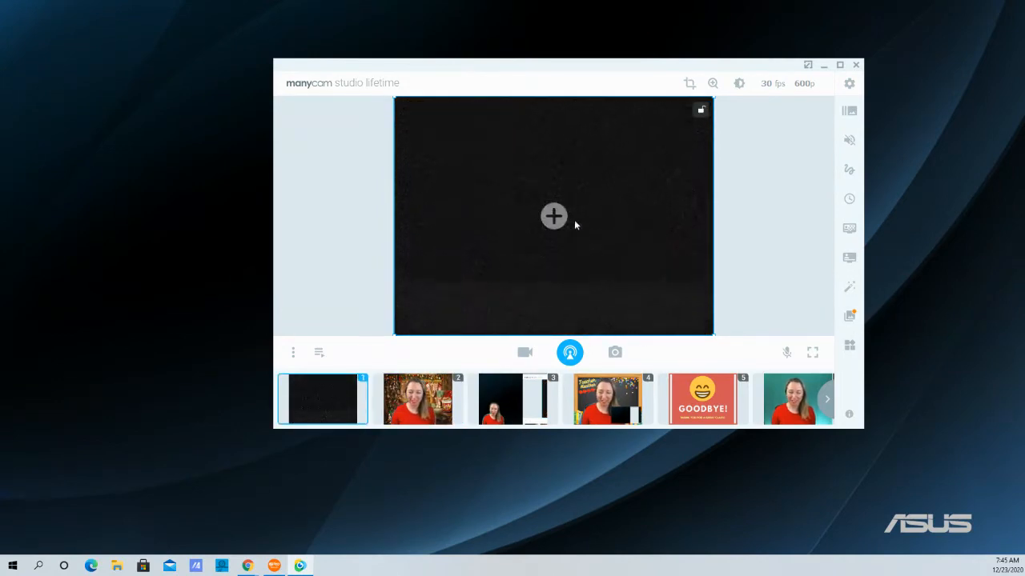
right_click(360, 383)
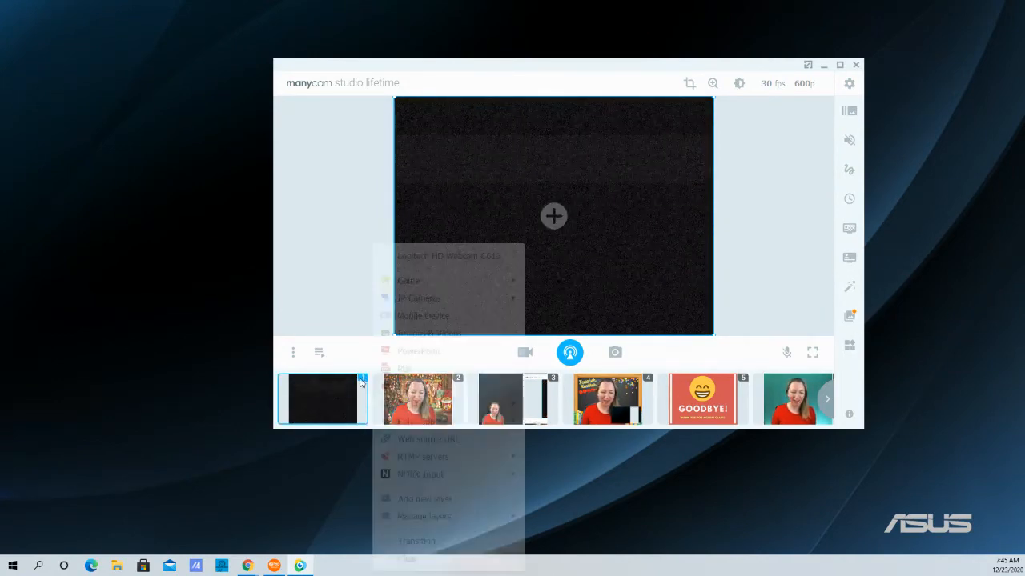
left_click(360, 293)
left_click(552, 216)
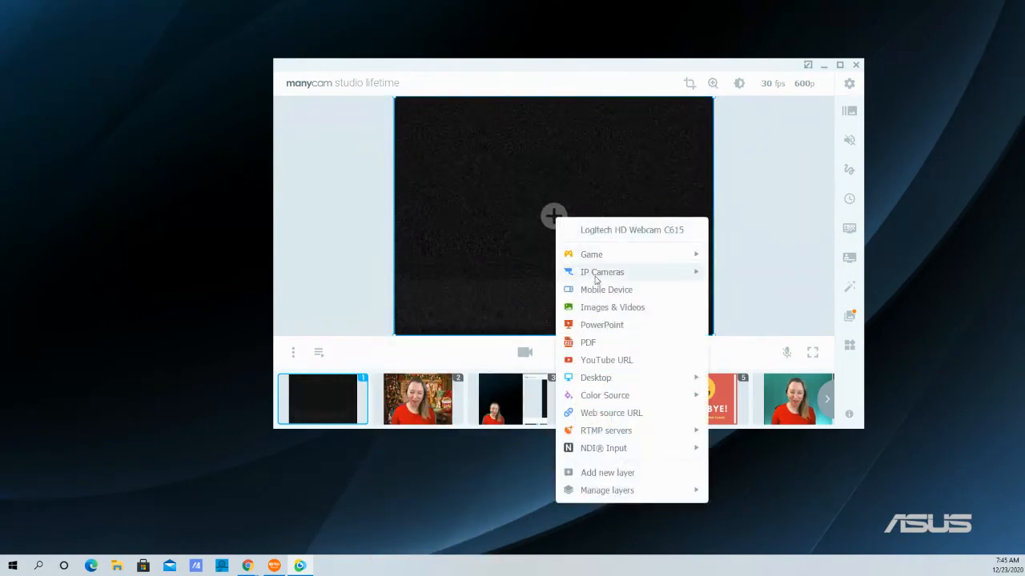
mouse_move(613, 398)
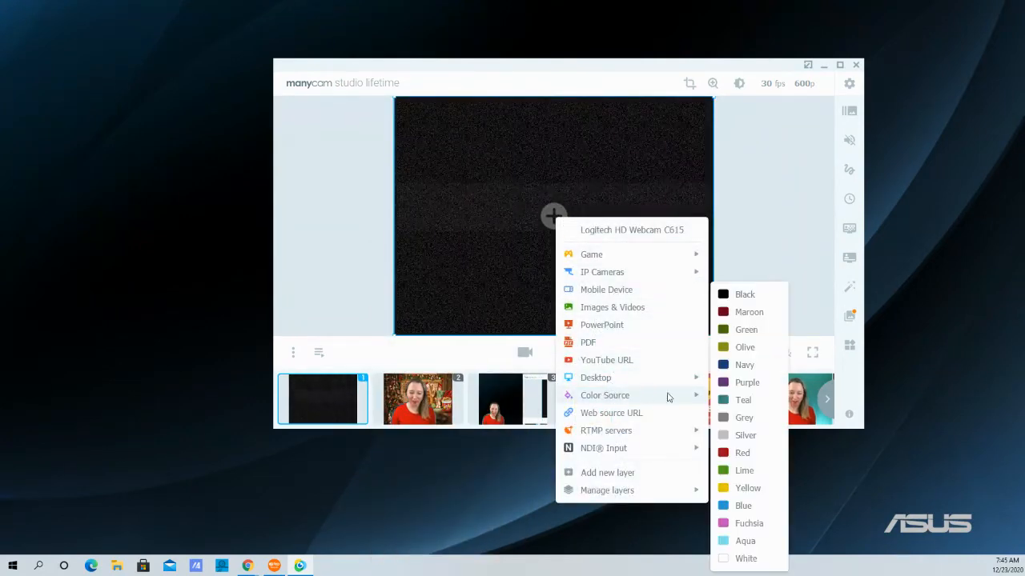
left_click(733, 542)
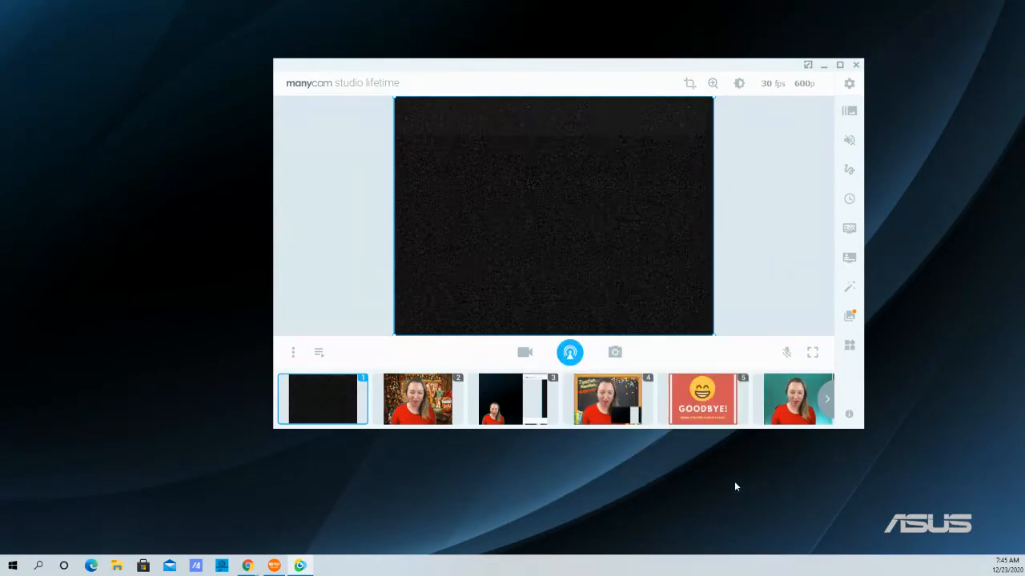
Show the Christmas Border, VIPKID logo and Dino Star PNG effects over the aqua background.
left_click(851, 290)
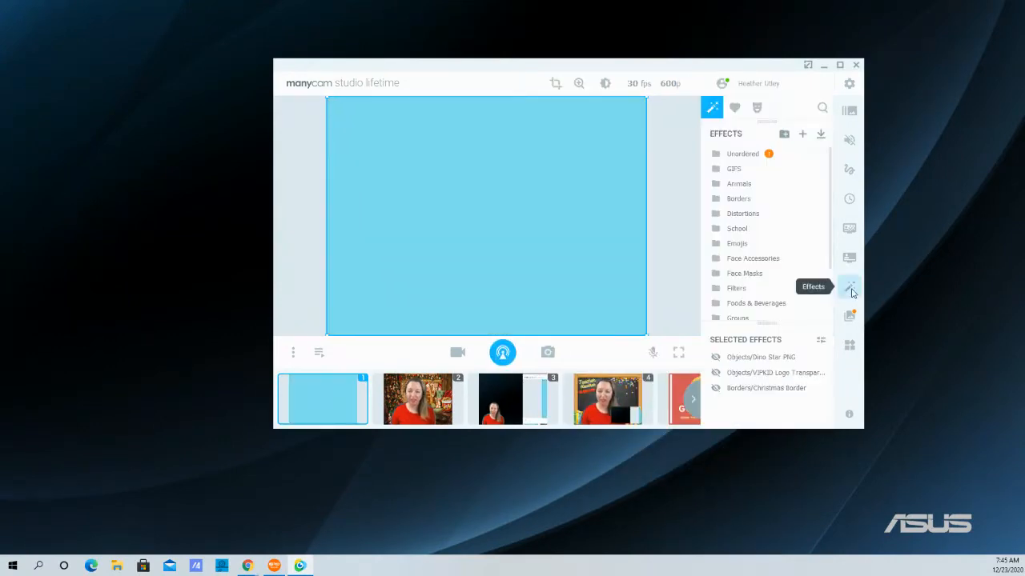
left_click(717, 389)
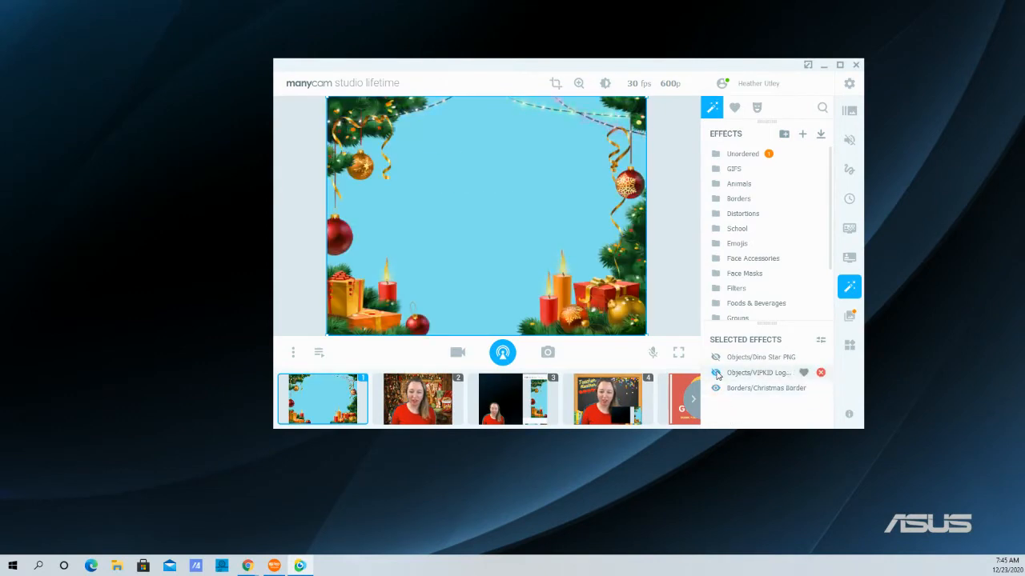
left_click(716, 373)
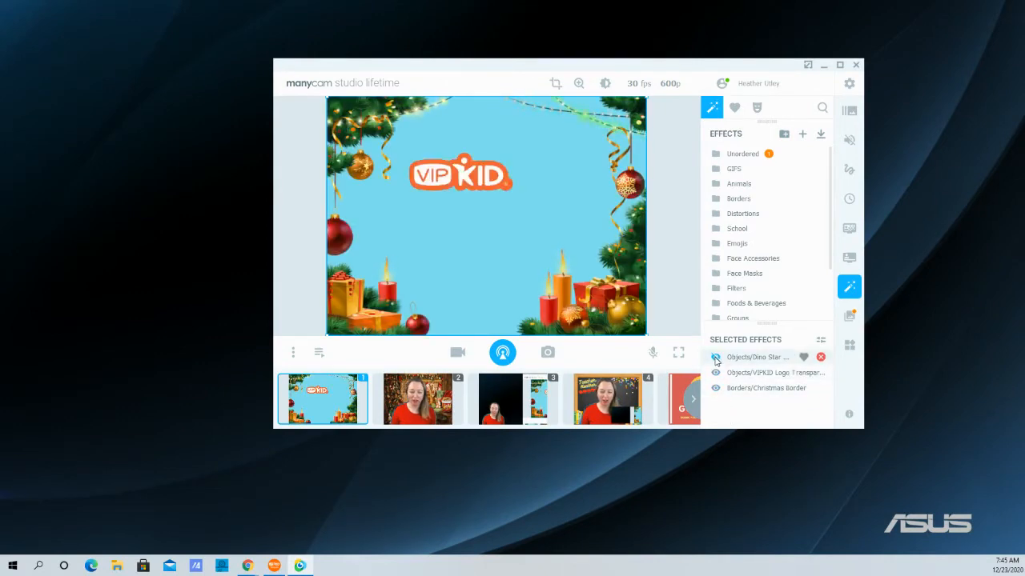
left_click(716, 358)
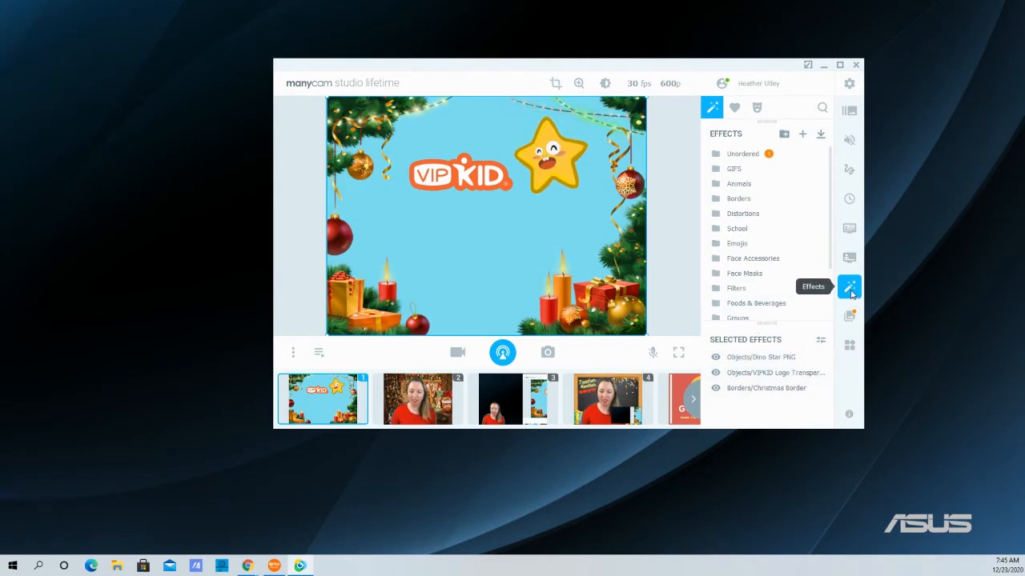
Search the effects for "dino", try the Texas Dino effect on the scene, and remove it again.
left_click(821, 107)
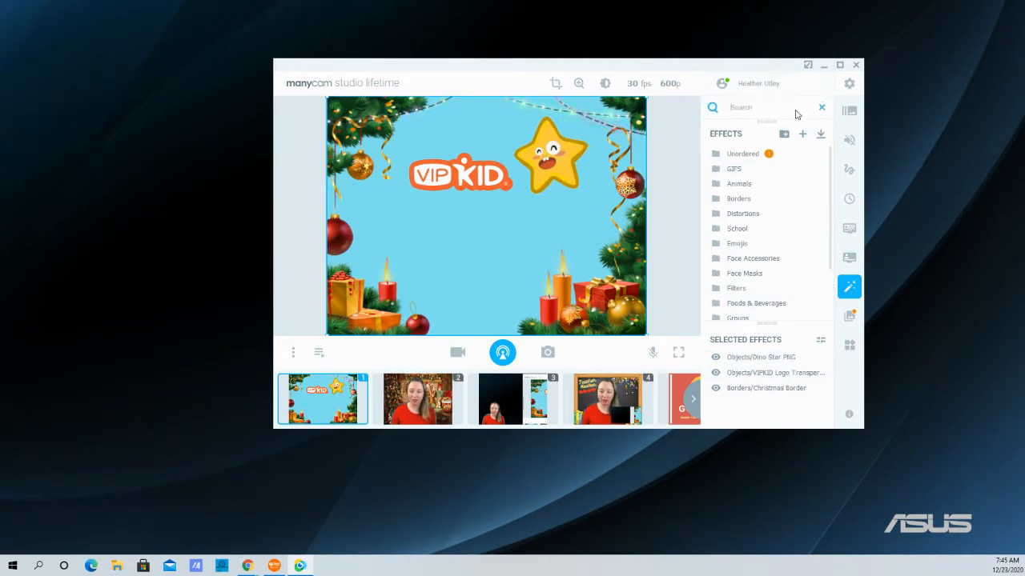
type("d")
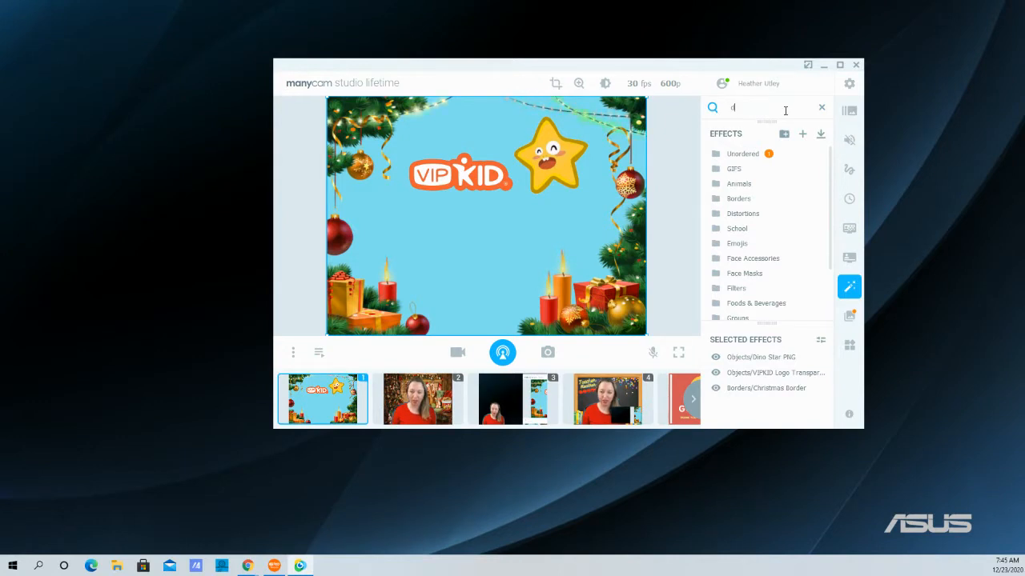
type("ino")
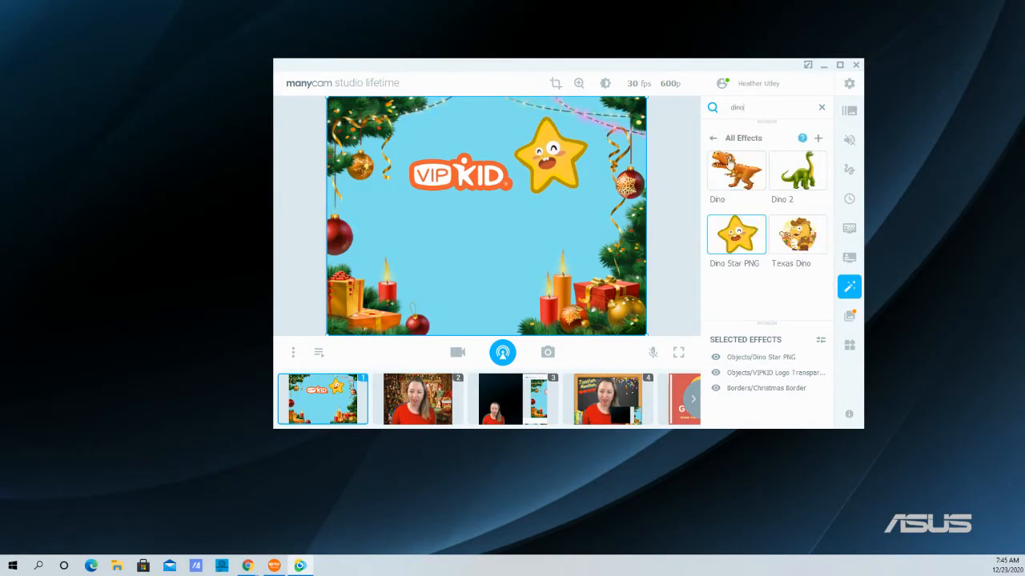
left_click(788, 232)
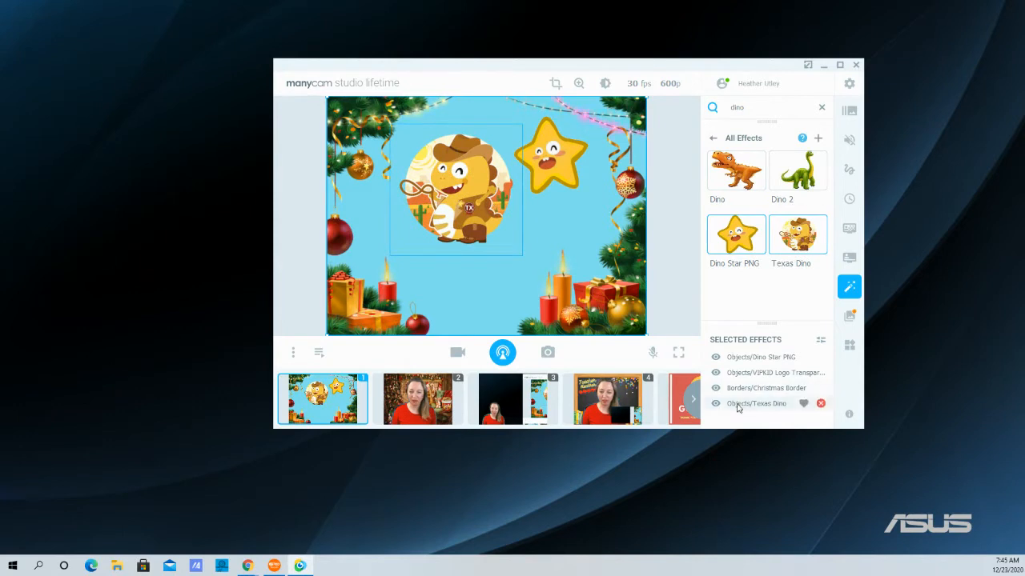
left_click(821, 403)
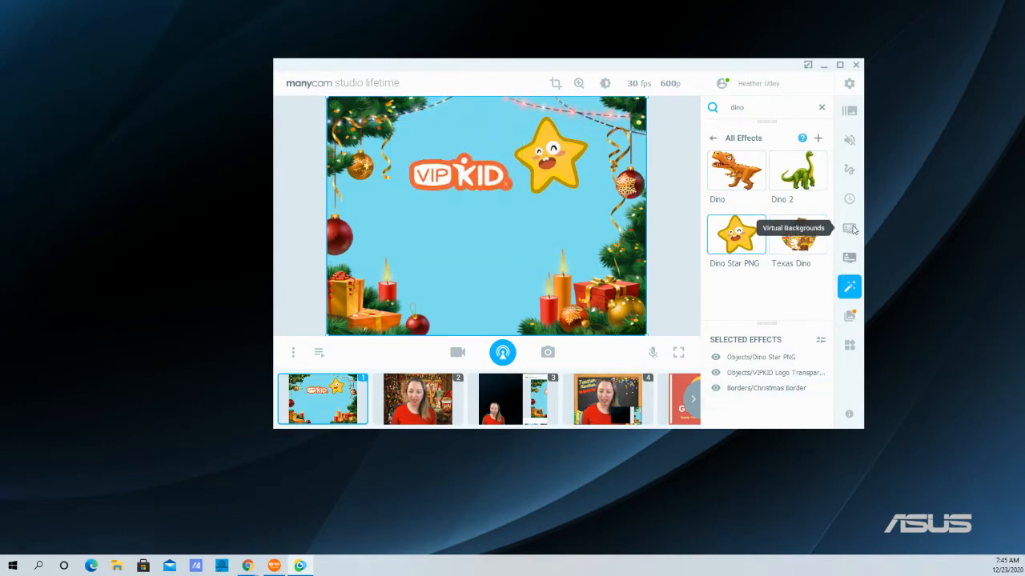
Show the text overlay "Welcome to Class! We will begin soon!" and position it just below the VIPKID logo.
left_click(849, 170)
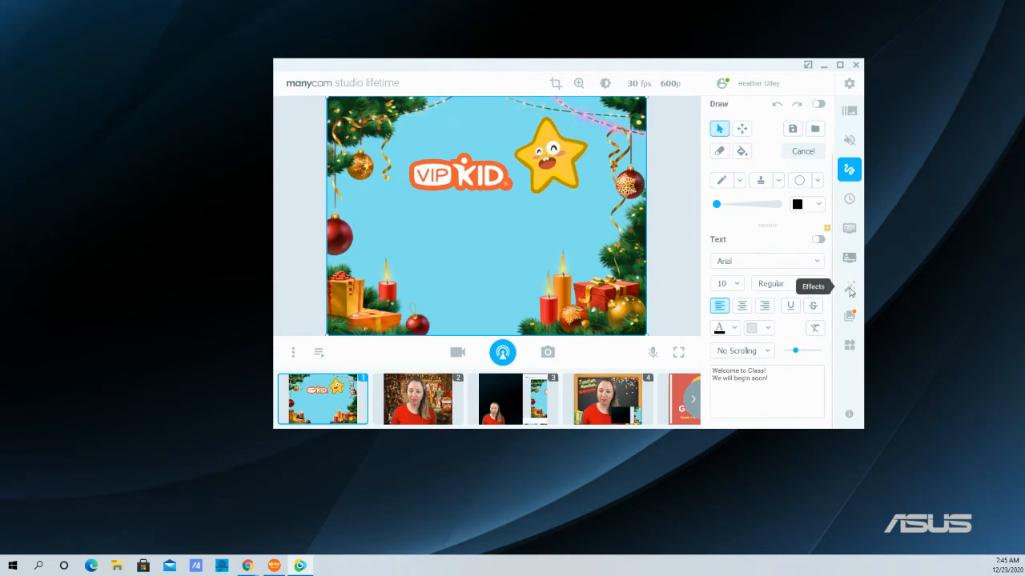
left_click(849, 346)
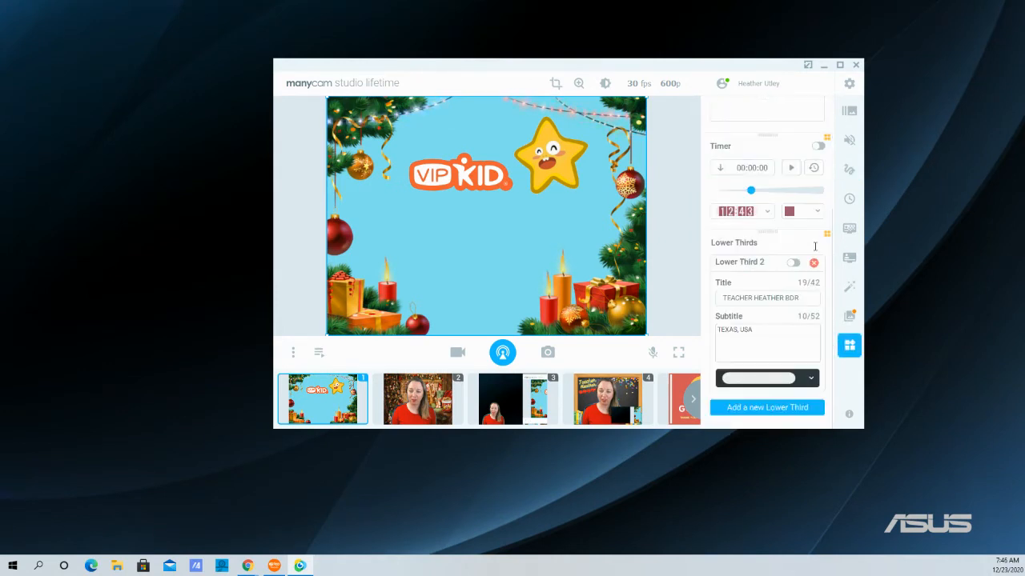
scroll(790, 205, "up", 2)
left_click(850, 169)
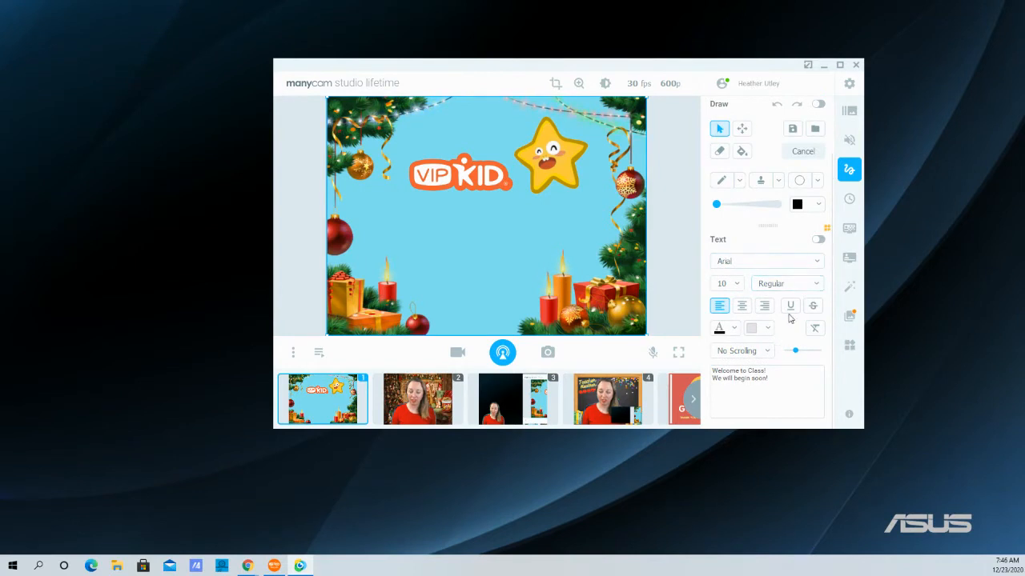
left_click(817, 240)
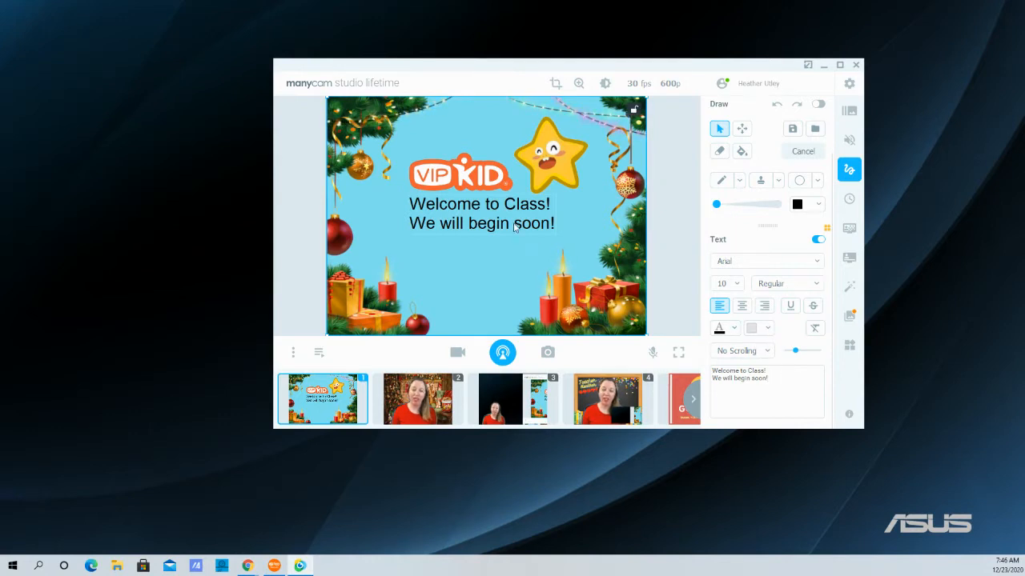
left_click_drag(498, 215, 500, 218)
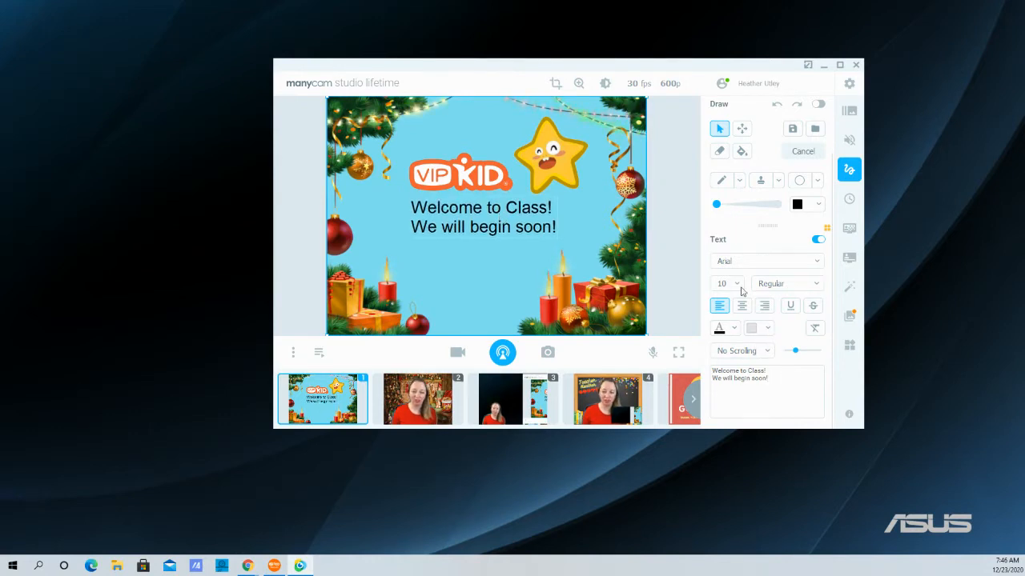
Show the countdown timer on the welcome scene and set its color to red #FF0000.
left_click(849, 346)
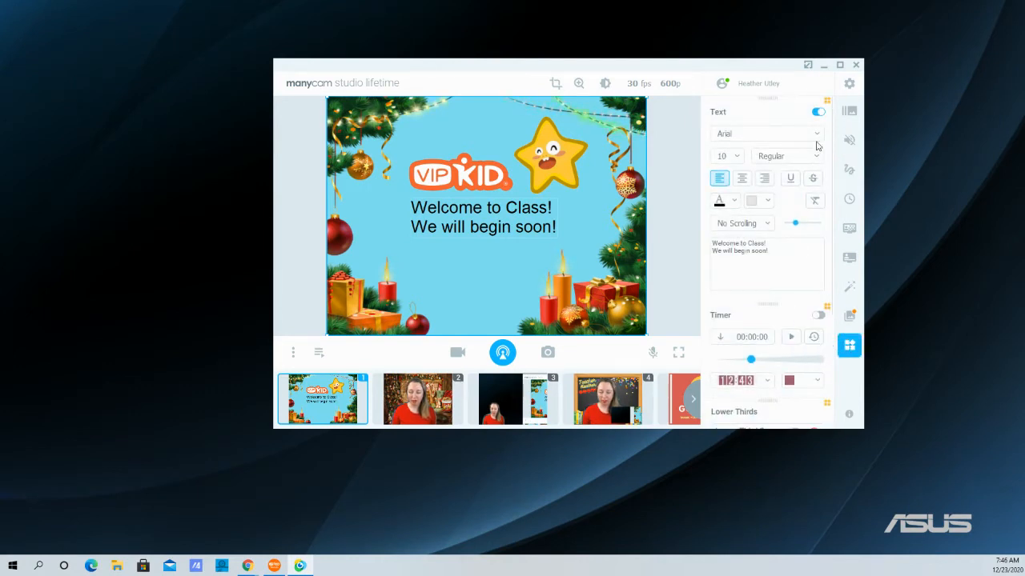
left_click(850, 201)
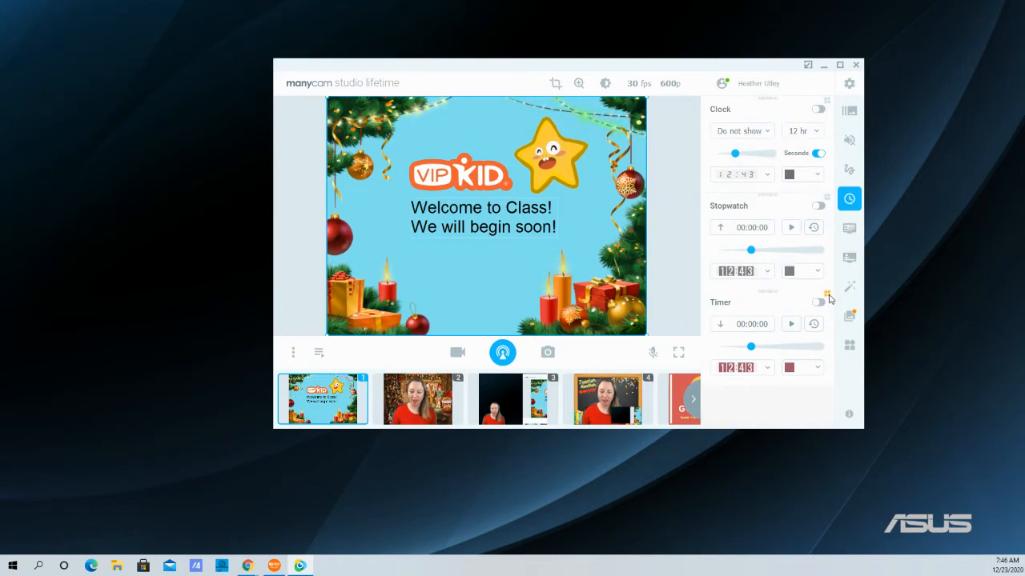
left_click(817, 303)
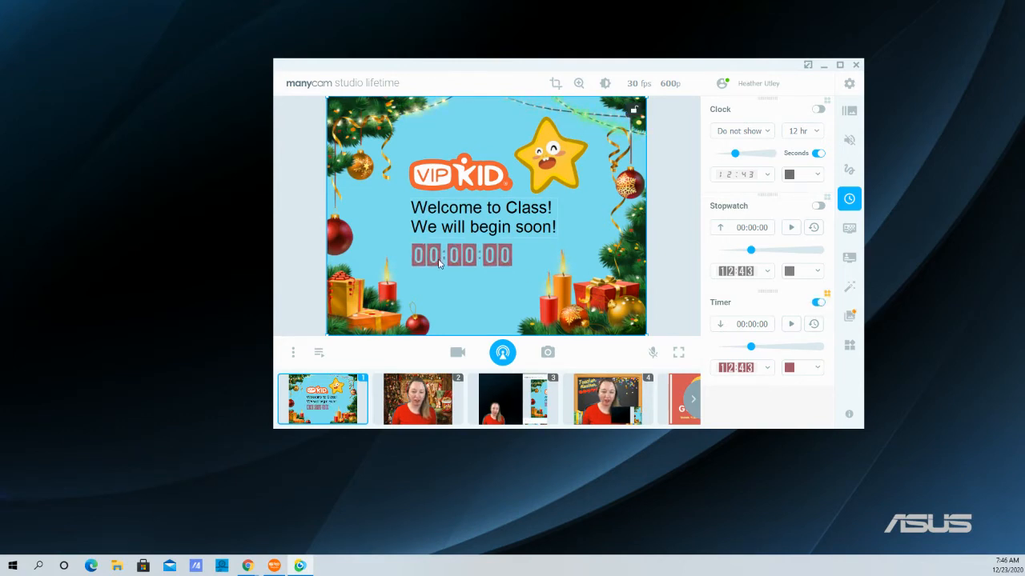
left_click(803, 367)
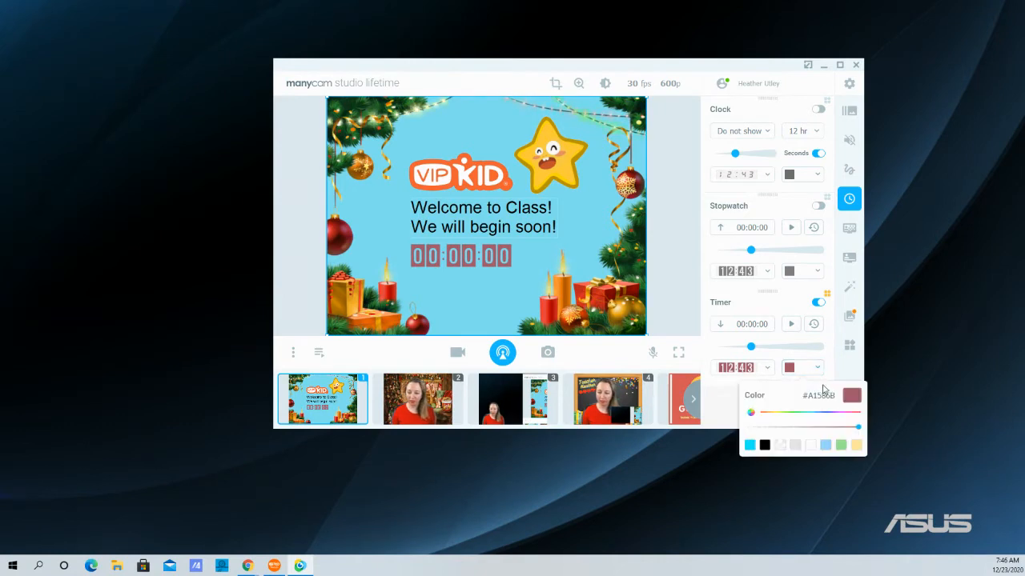
left_click(763, 413)
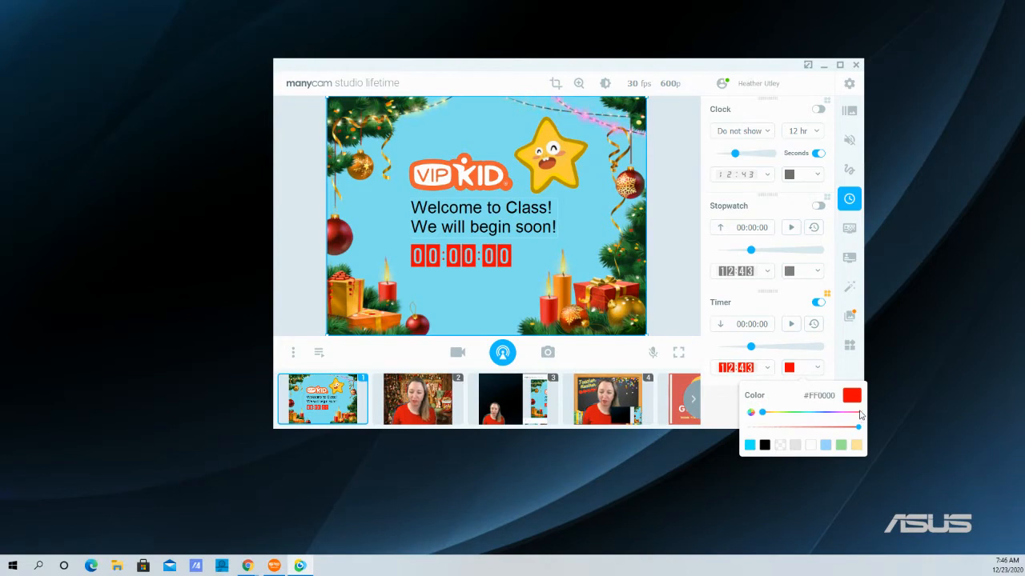
Try the segmented digit style on the countdown timer, and return it to the boxed digit style.
left_click(765, 372)
left_click(758, 398)
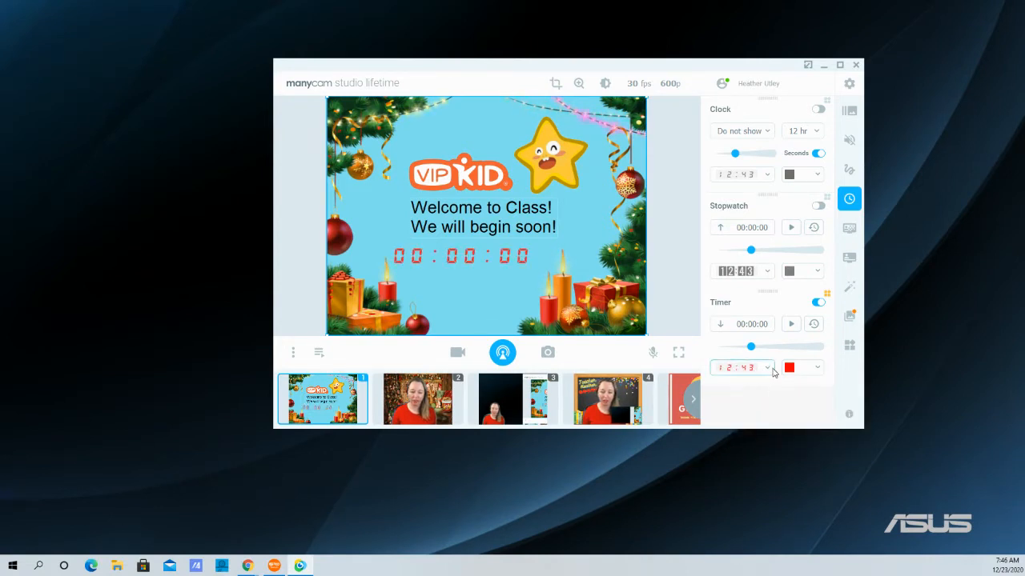
left_click(769, 371)
left_click(747, 423)
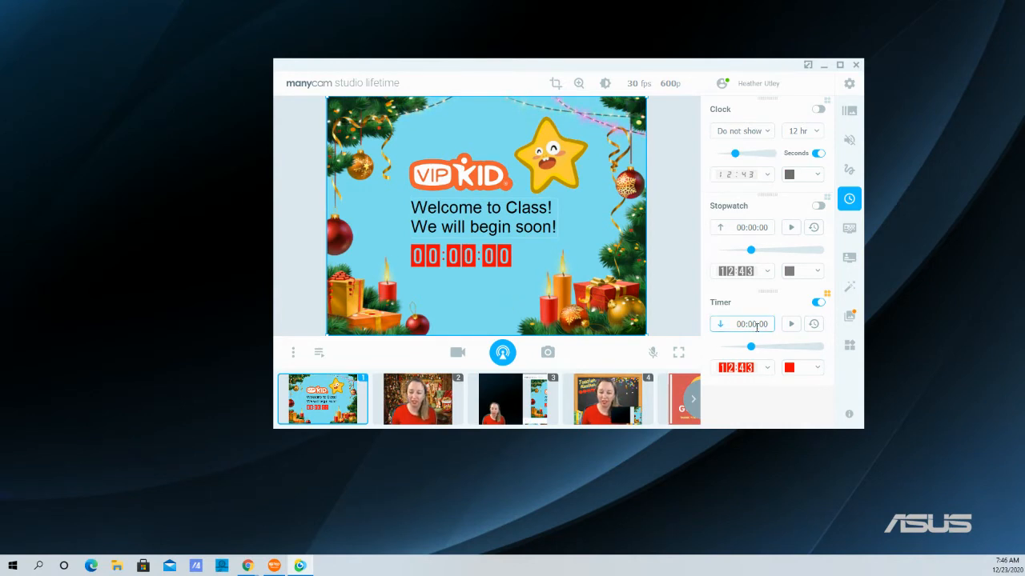
Bring up the favorite tools and preview the scene changes to preset 2, preset 5 and back to preset 2.
left_click(849, 345)
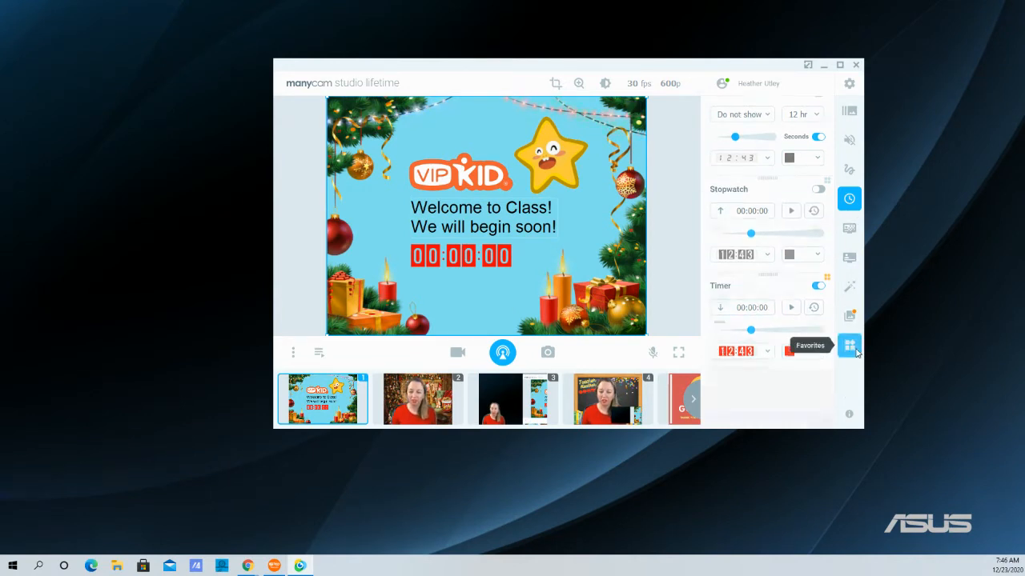
left_click(438, 387)
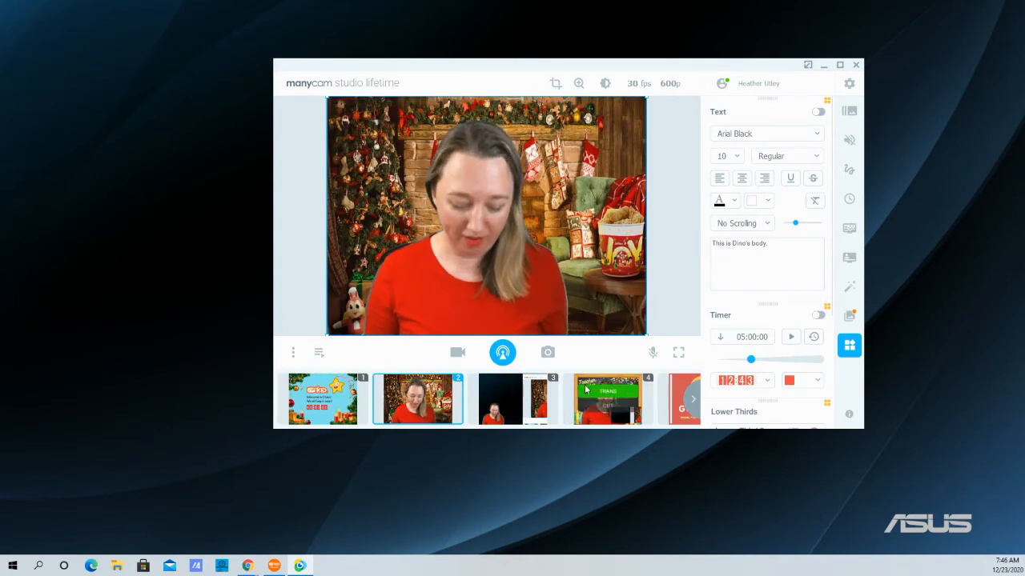
key("ctrl+5")
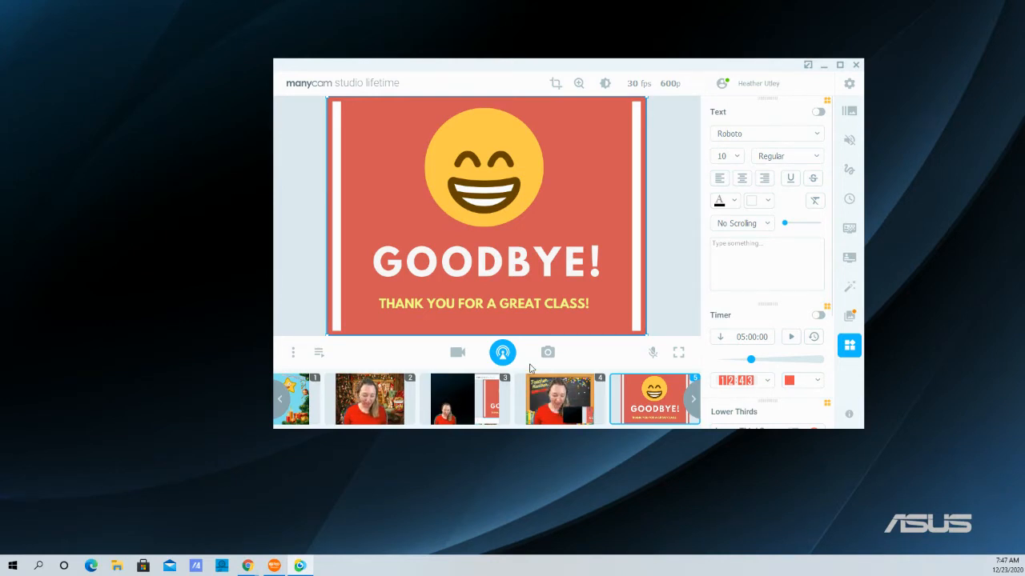
key("ctrl+2")
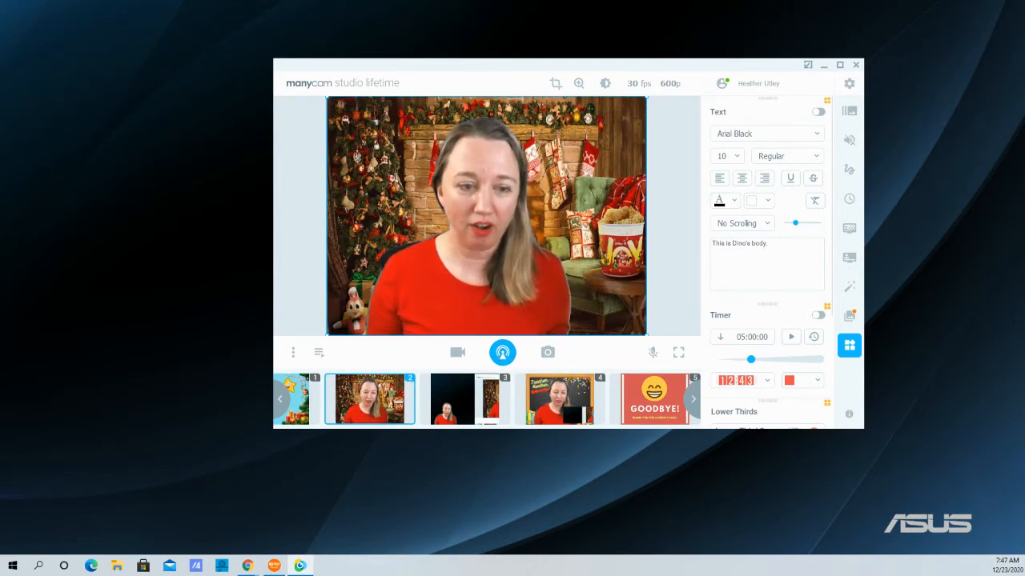
Return to the welcome scene in preset 1, set its timer to 00:02:20 and start the countdown.
key("ctrl+1")
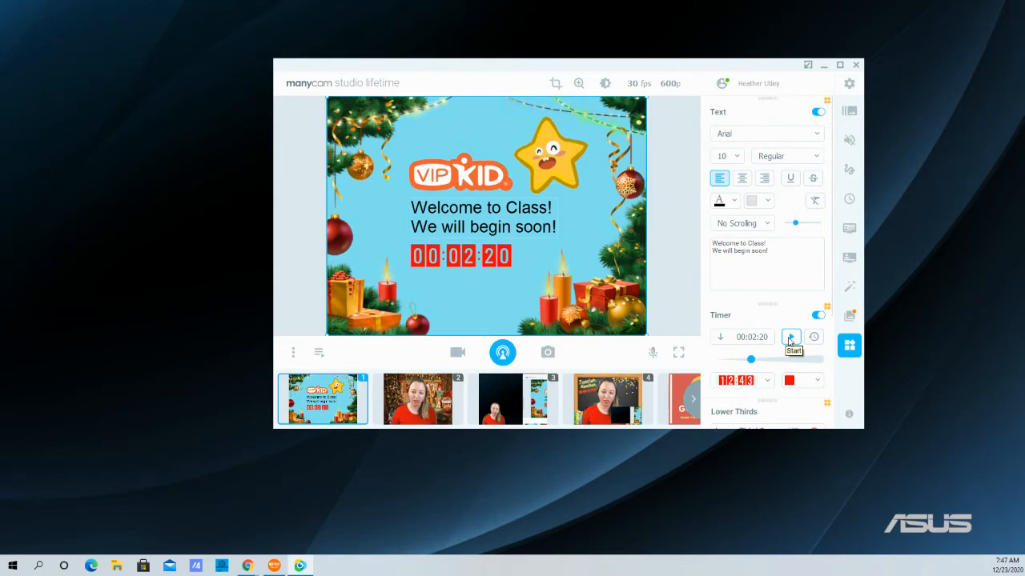
left_click(790, 338)
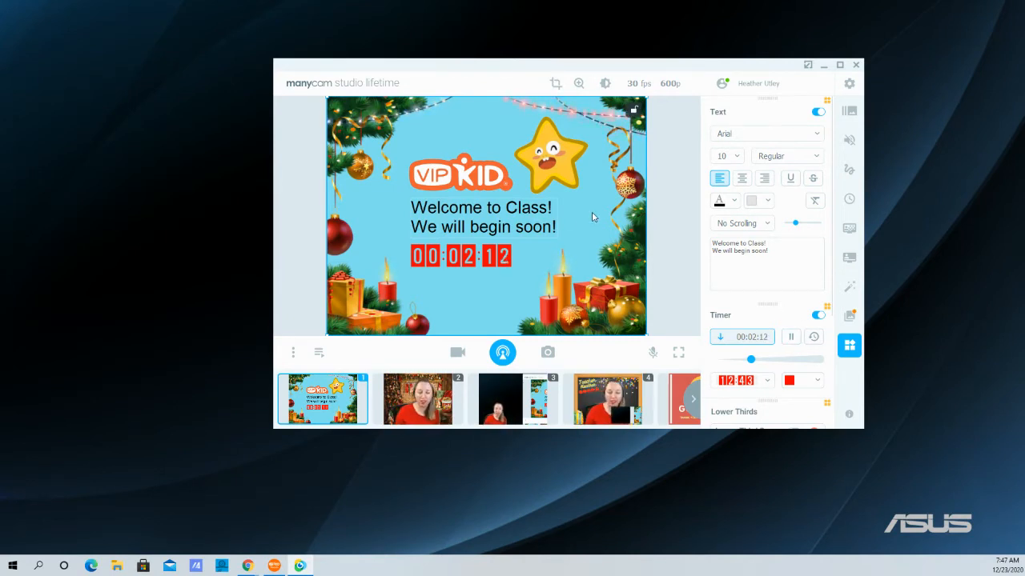
Switch from the countdown scene to the webcam scene with the Christmas fireplace background in preset 2.
key("ctrl+2")
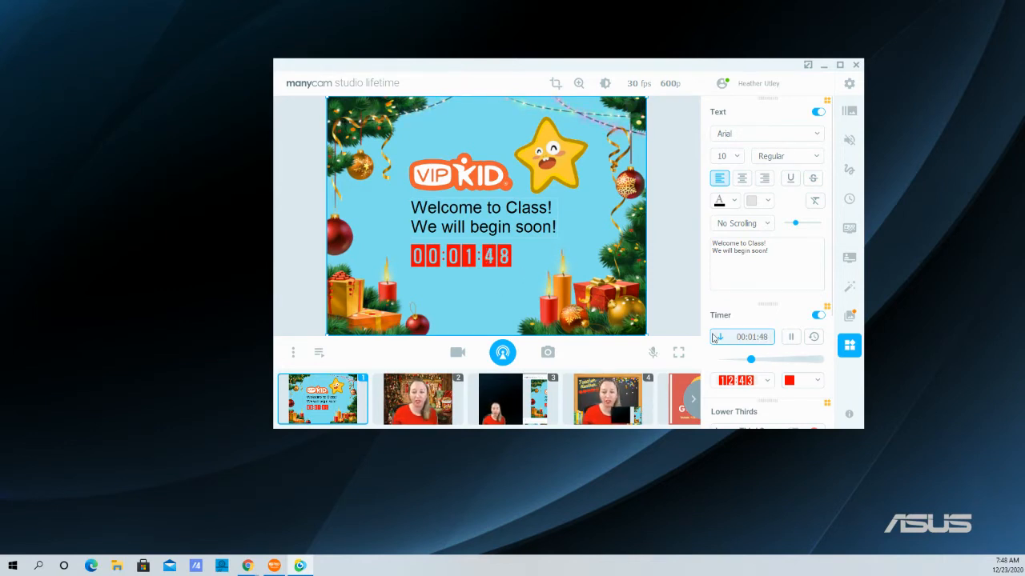
left_click(374, 385)
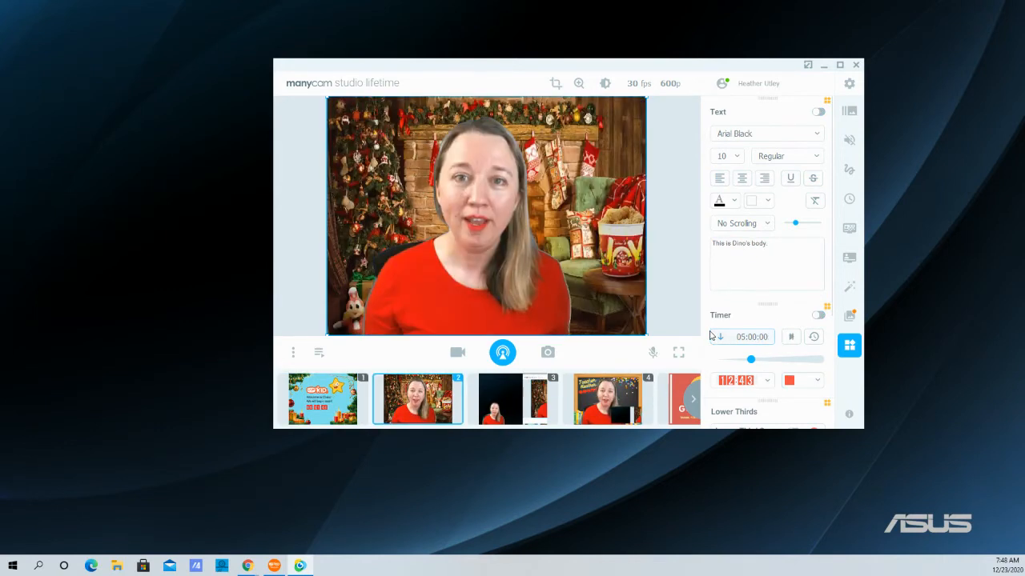
mouse_move(366, 384)
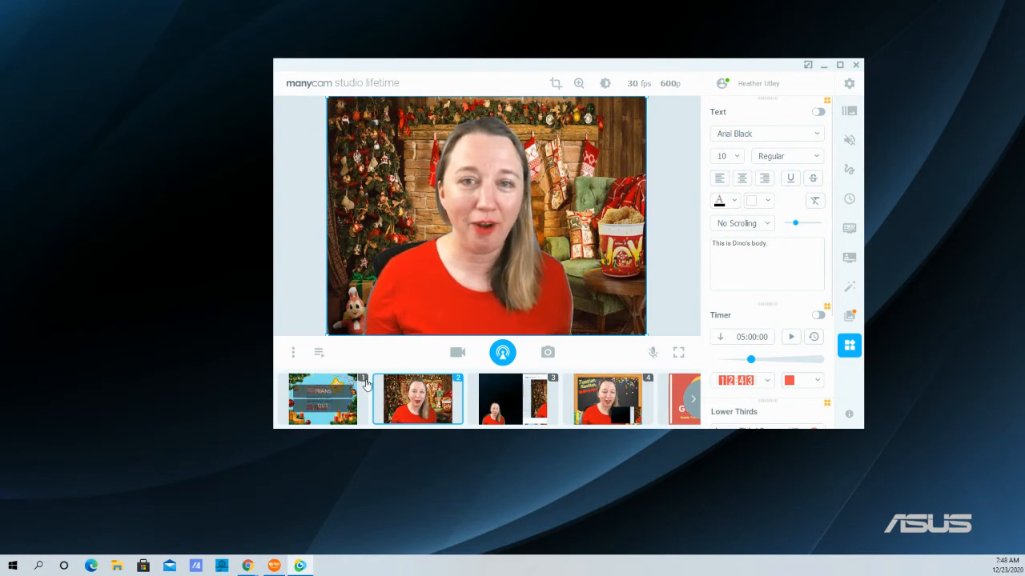
Preview the welcome scene with its running countdown in preset 1, and return to the webcam scene in preset 2.
left_click(364, 384)
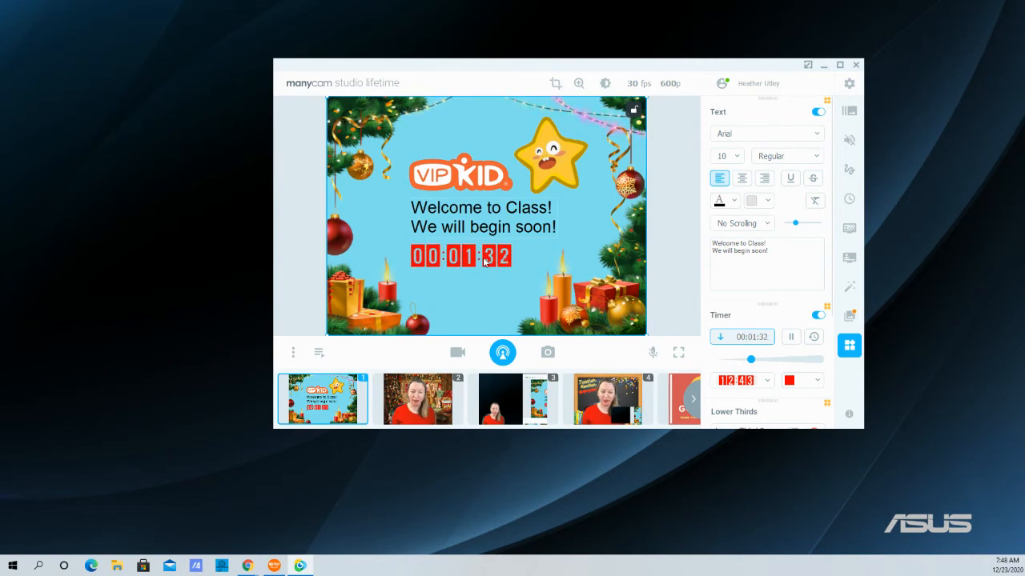
key("ctrl+2")
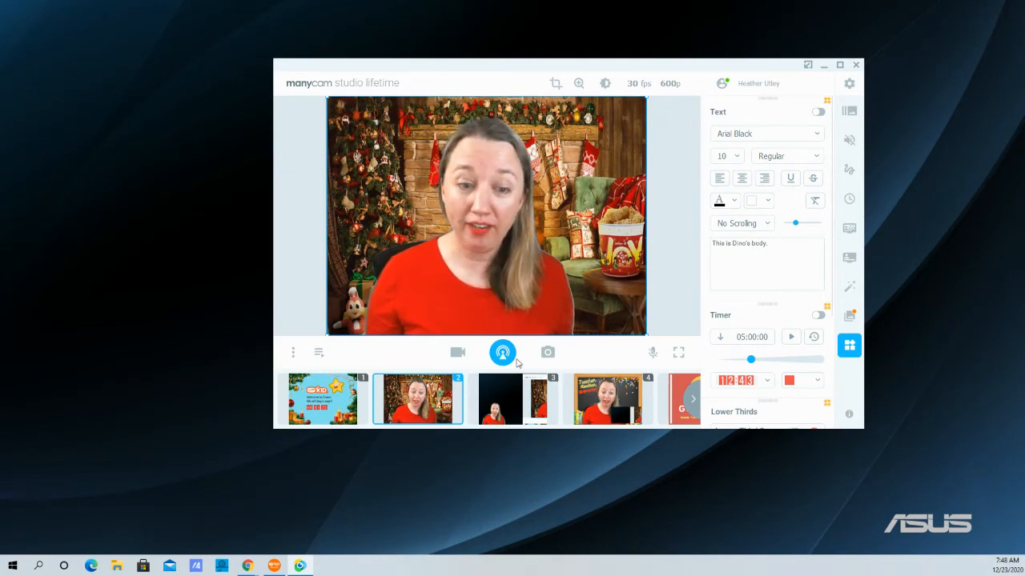
Switch through preset 6 to the Advent slide scene in preset 7, and center its countdown timer below the candles.
mouse_move(601, 393)
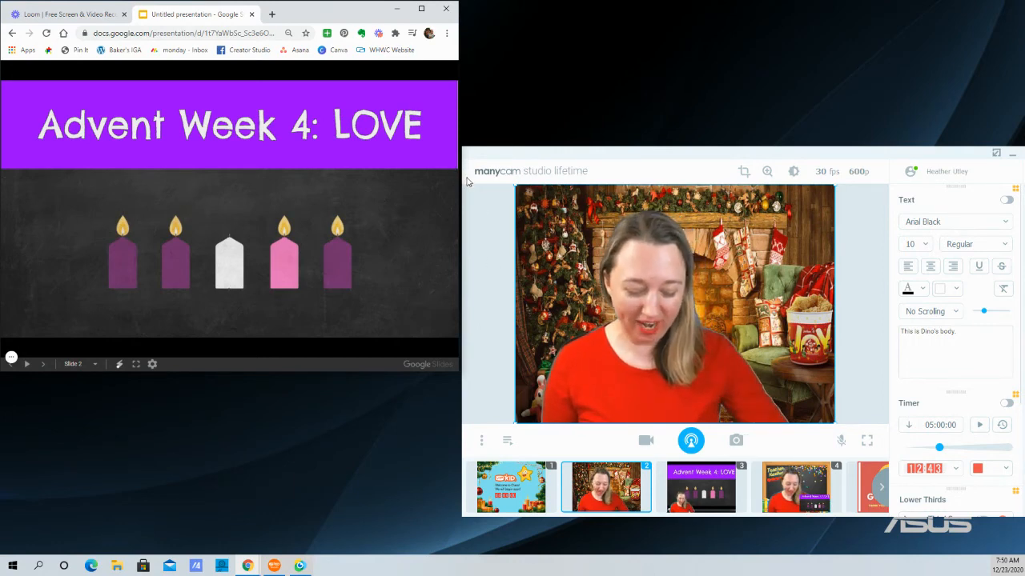
key("ctrl+6")
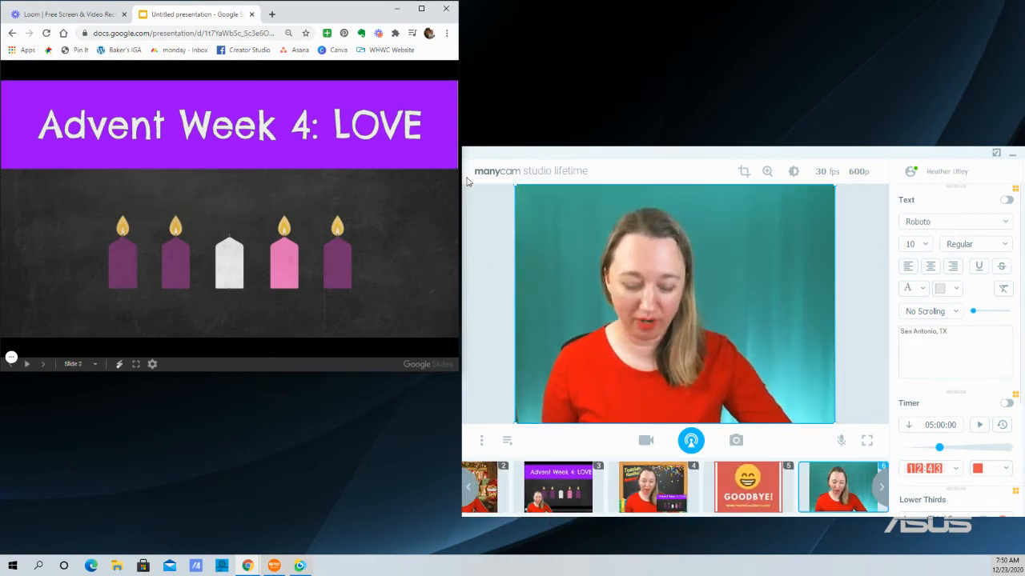
key("ctrl+7")
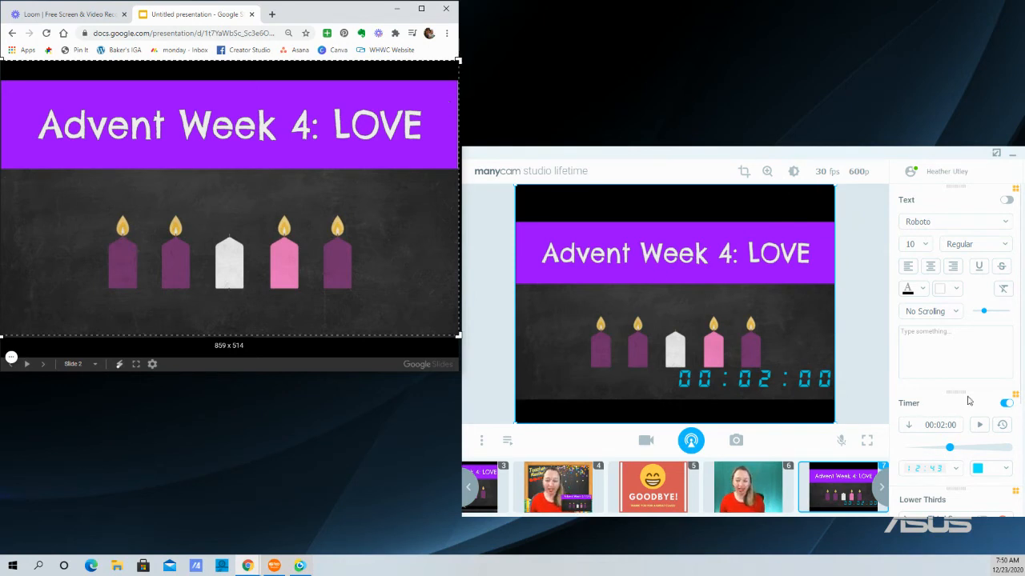
left_click_drag(729, 383, 652, 389)
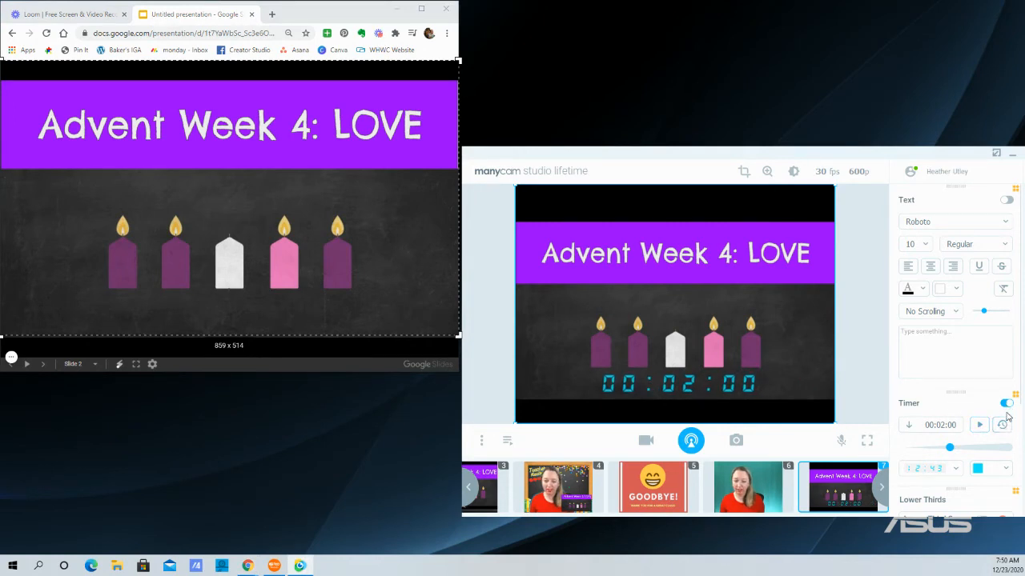
Start the 00:02:00 countdown on the Advent slide scene, and turn its timer off.
left_click(1008, 405)
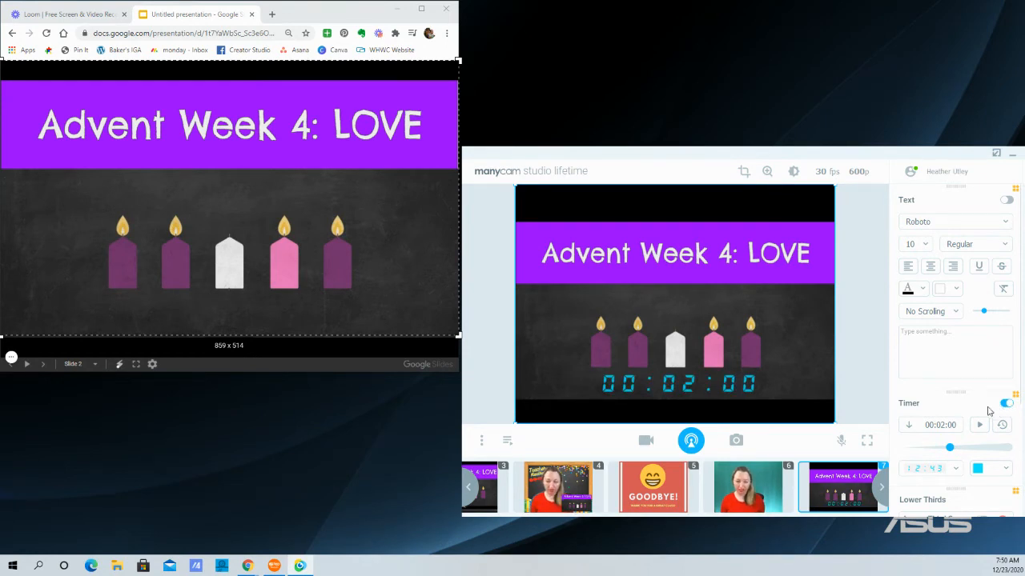
mouse_move(783, 391)
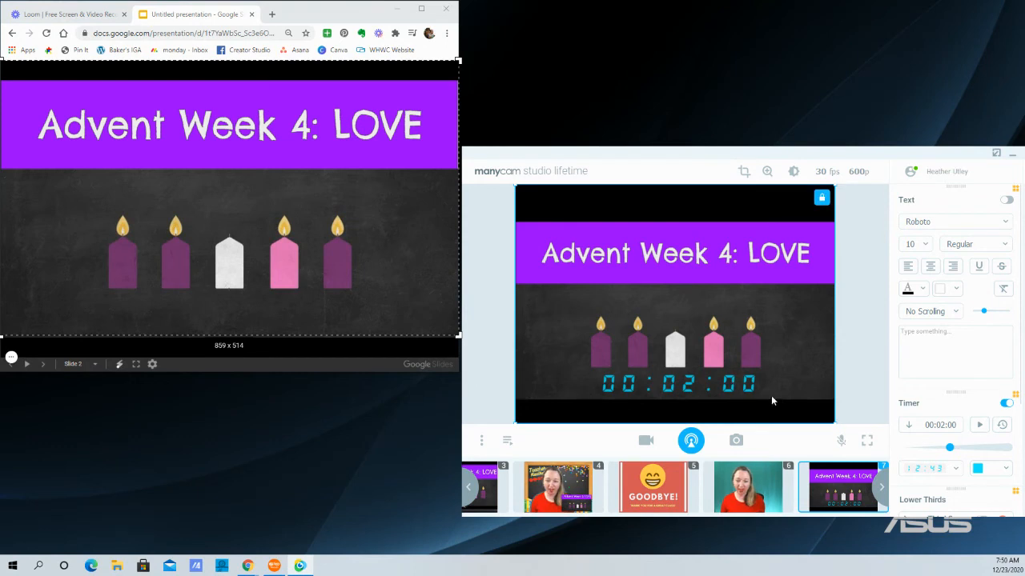
left_click(984, 427)
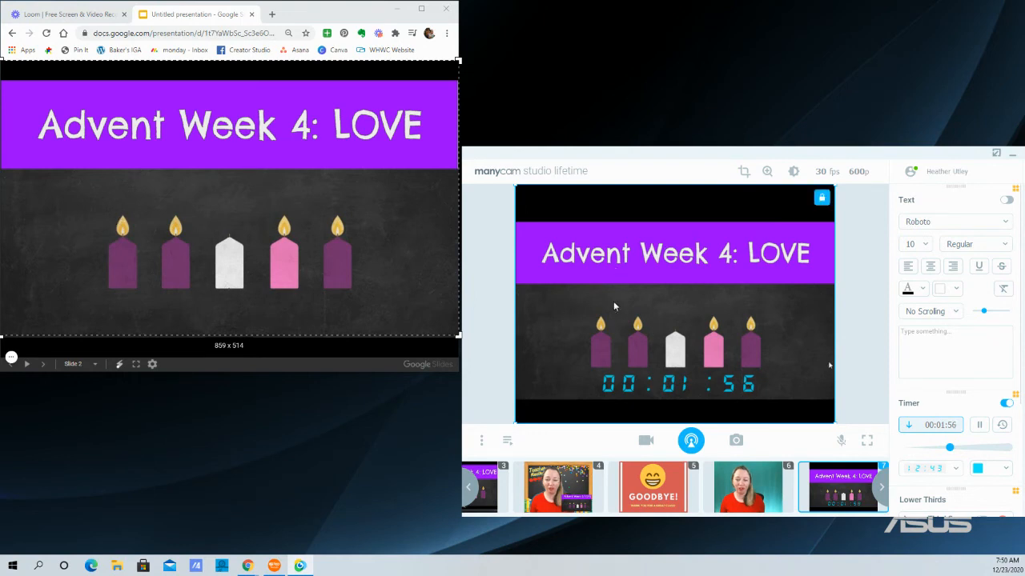
left_click(1008, 404)
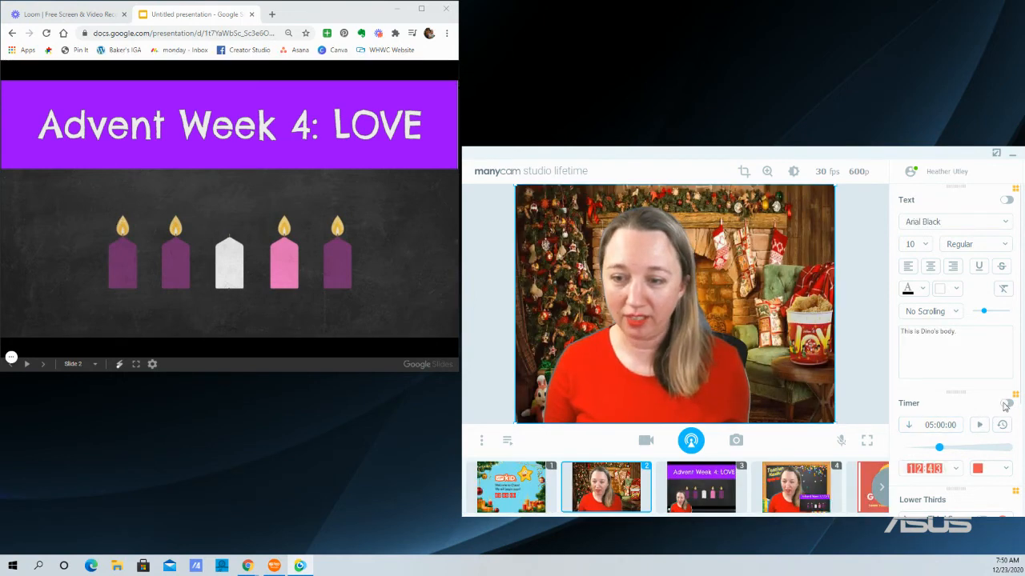
Turn on the webcam scene's timer, run it as a 00:01:00 countdown, and place it in the upper-right corner of the video picture.
left_click(1004, 405)
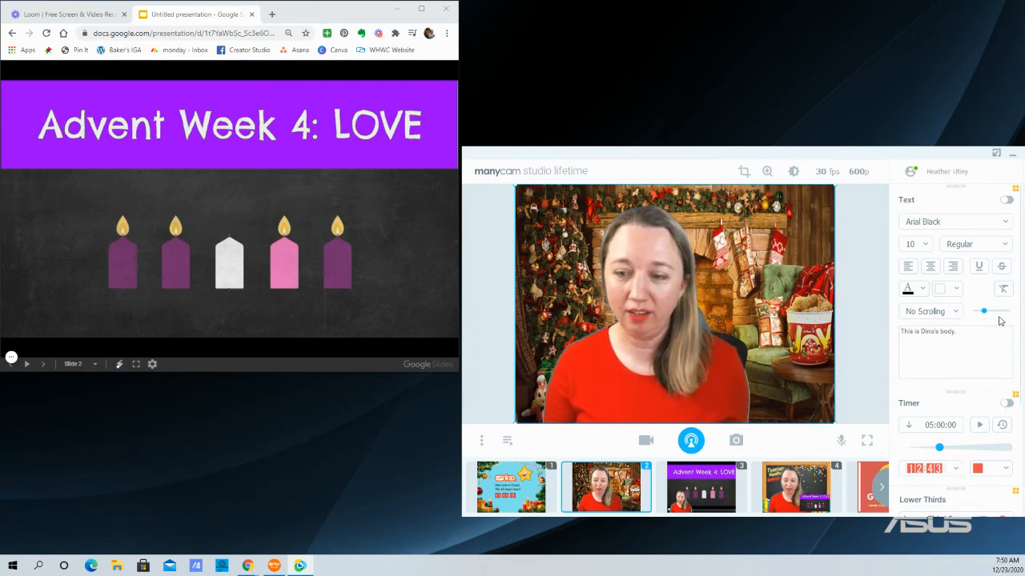
left_click_drag(933, 161, 903, 16)
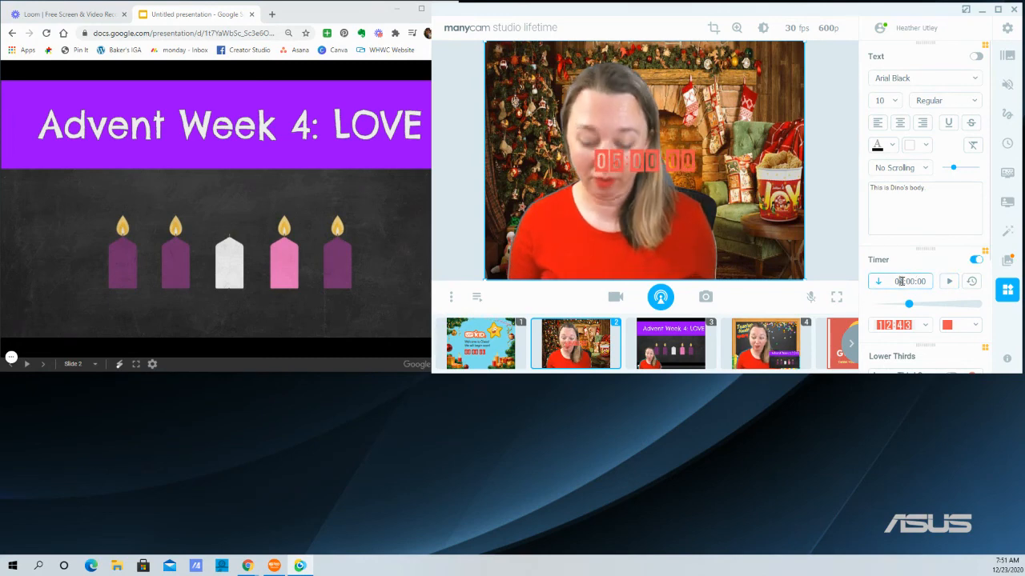
type("0")
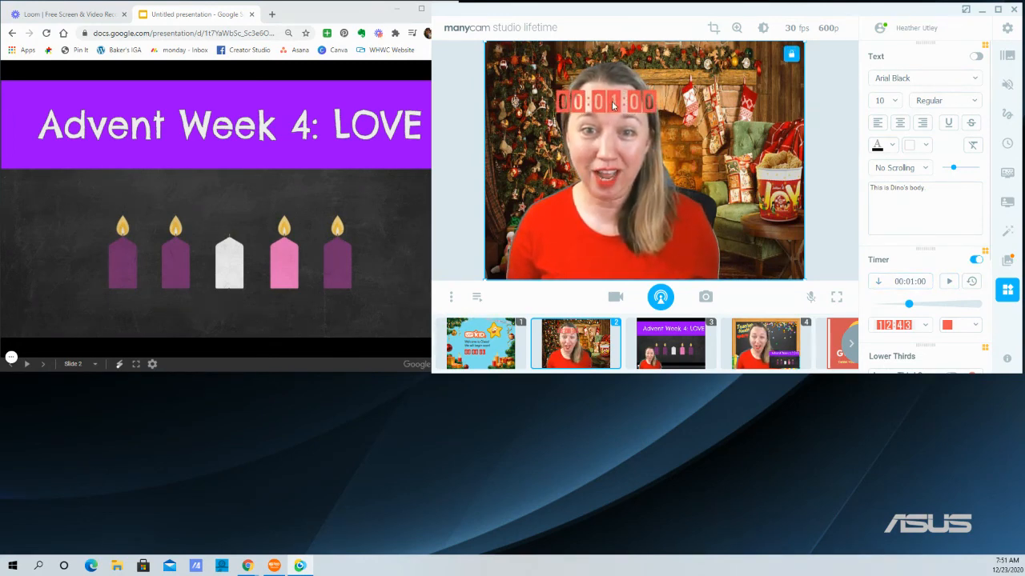
left_click(947, 284)
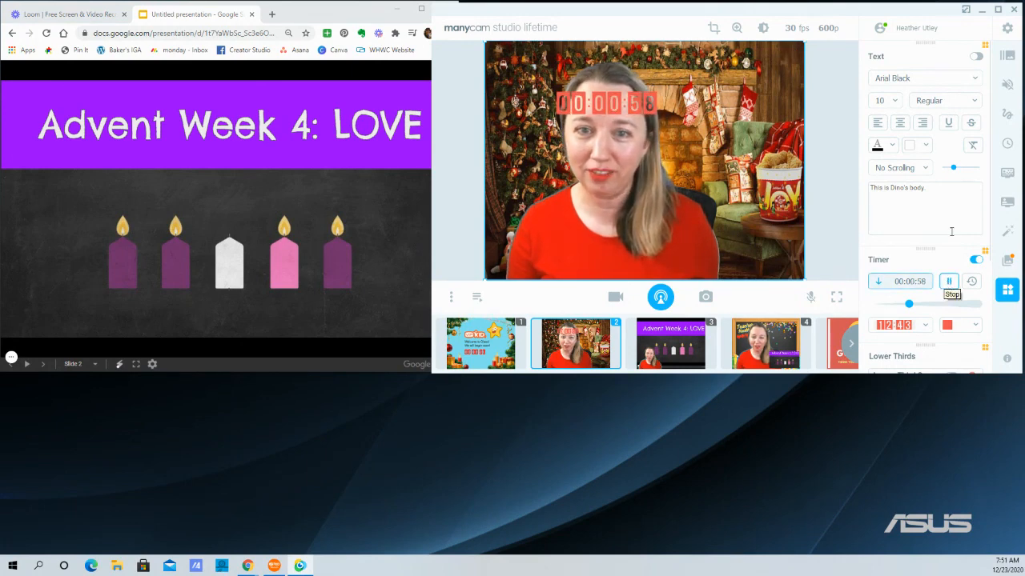
left_click_drag(615, 108, 758, 72)
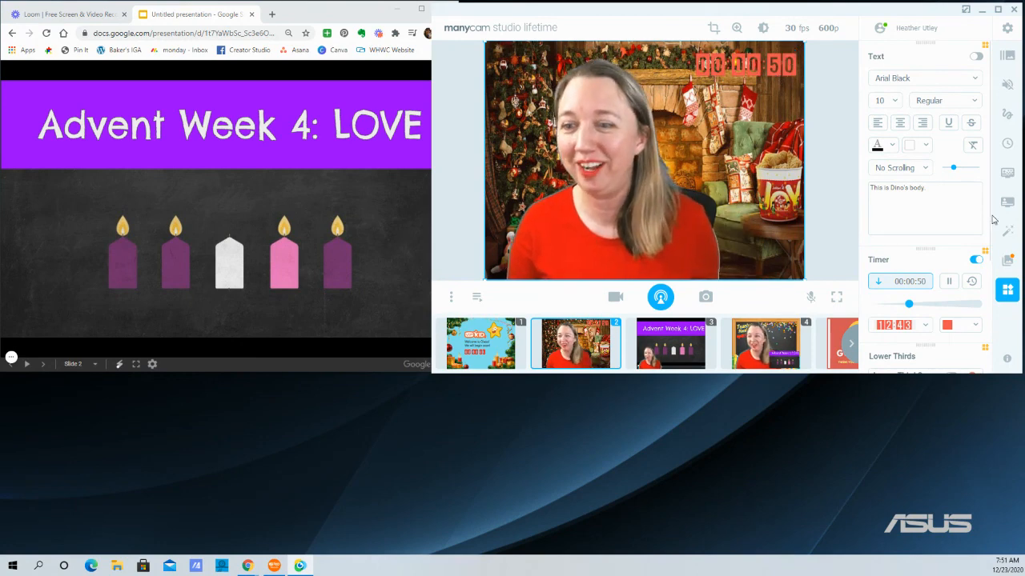
Turn off the timer on the webcam scene, and switch back to the welcome scene in preset 1.
left_click(978, 260)
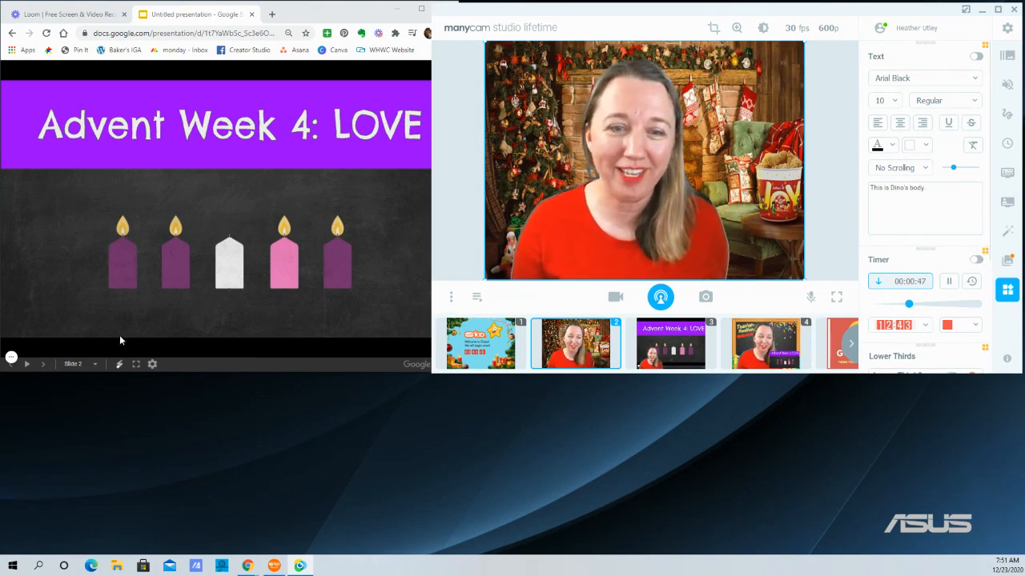
left_click(12, 359)
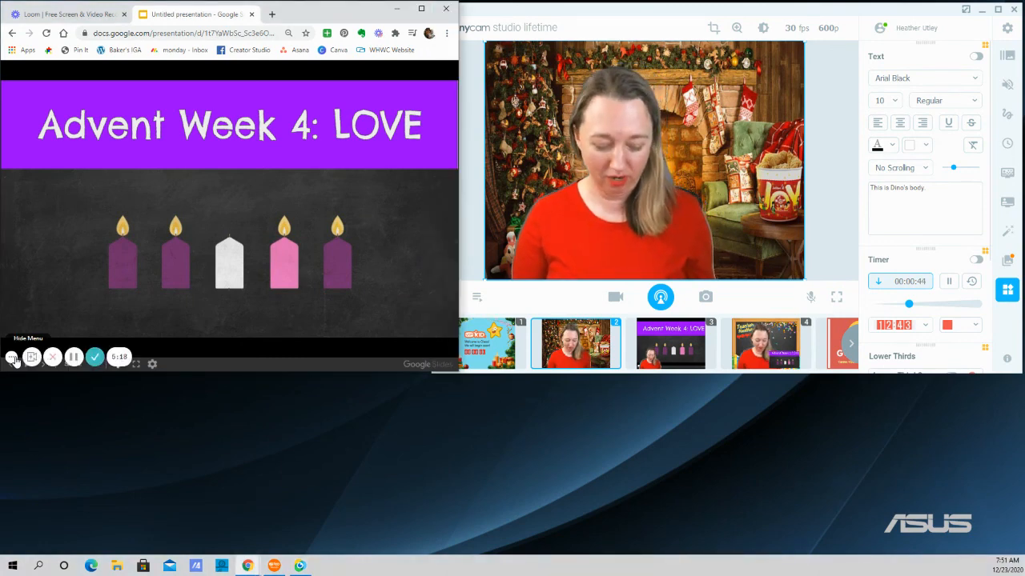
key("ctrl+1")
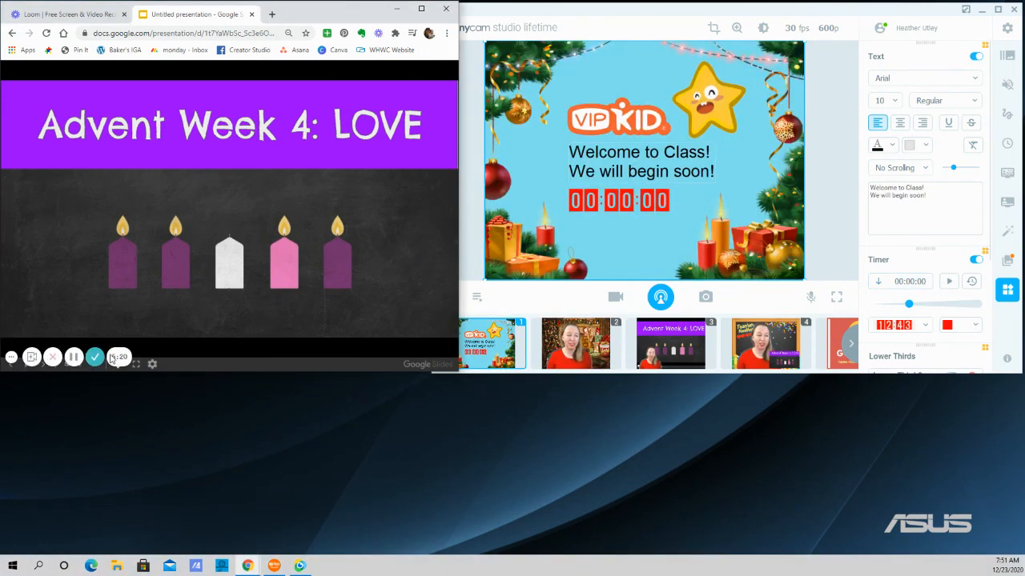